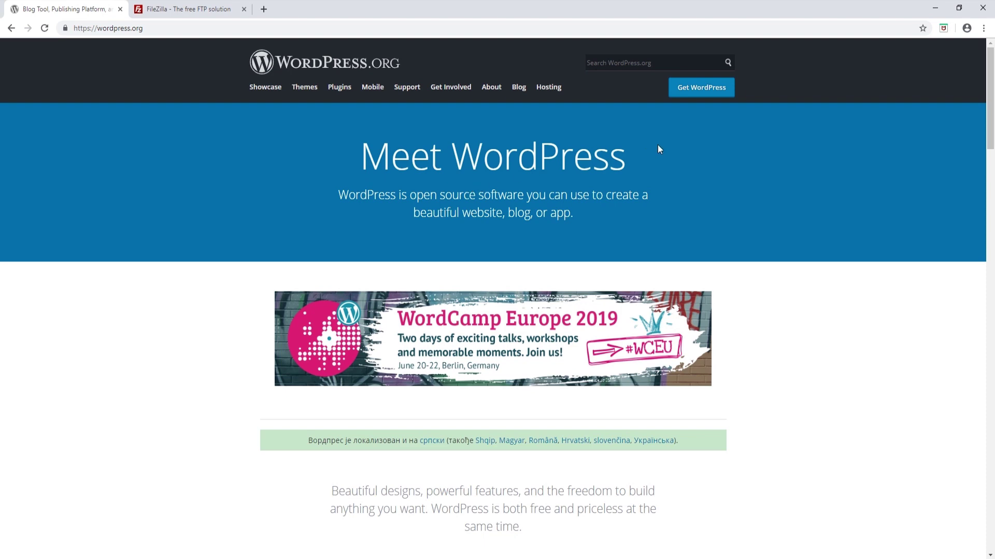
# Download the WordPress 5.1.1 zip package from the WordPress.org Get WordPress page
pyautogui.click(707, 91)
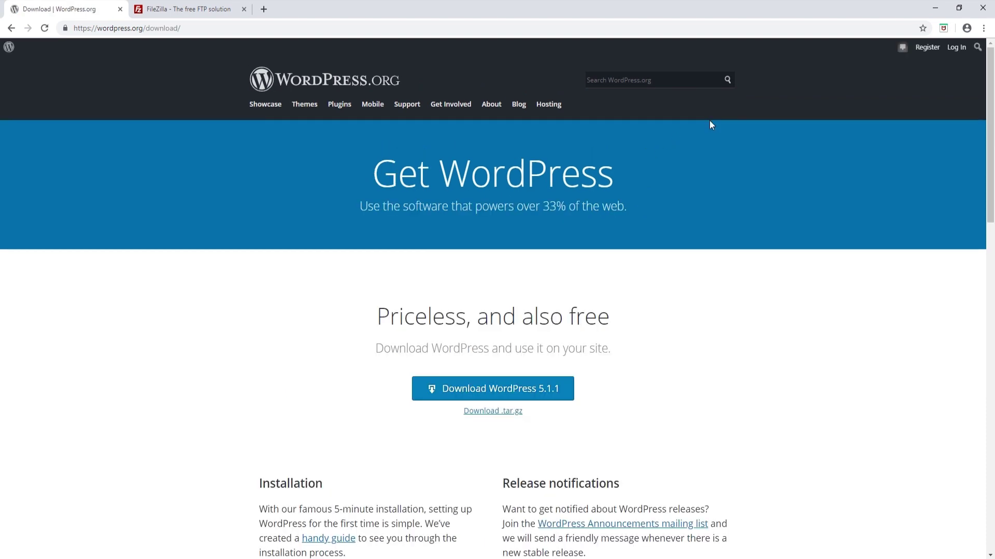
pyautogui.click(520, 395)
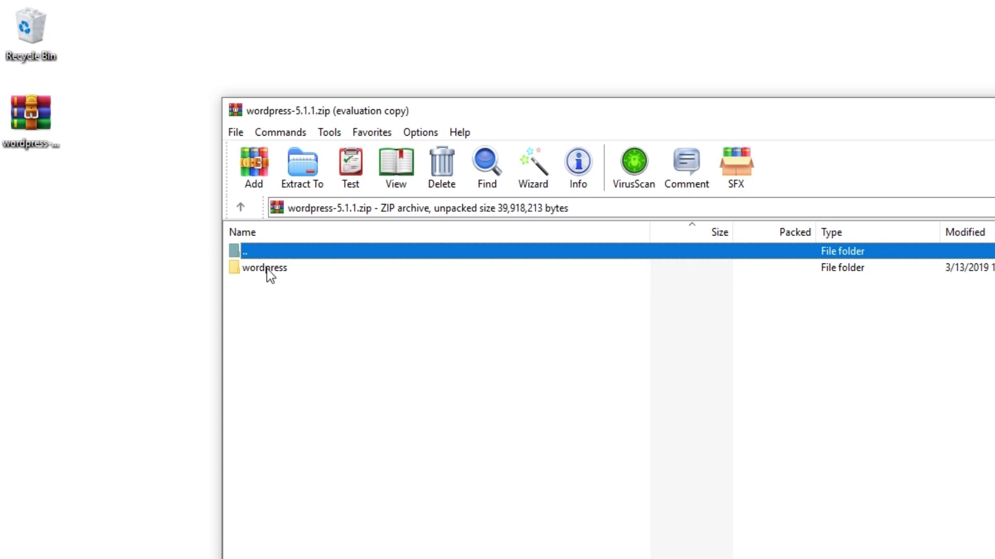
# Drag the wordpress folder out of wordpress-5.1.1.zip onto the desktop
pyautogui.moveTo(266, 268); pyautogui.dragTo(89, 220)
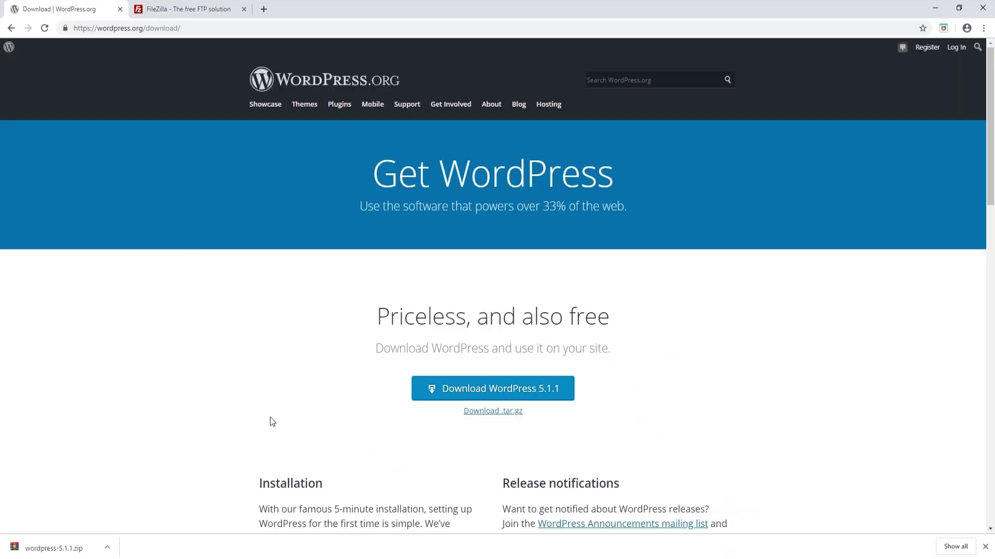
# Switch Chrome to the filezilla-project.org tab
pyautogui.click(186, 9)
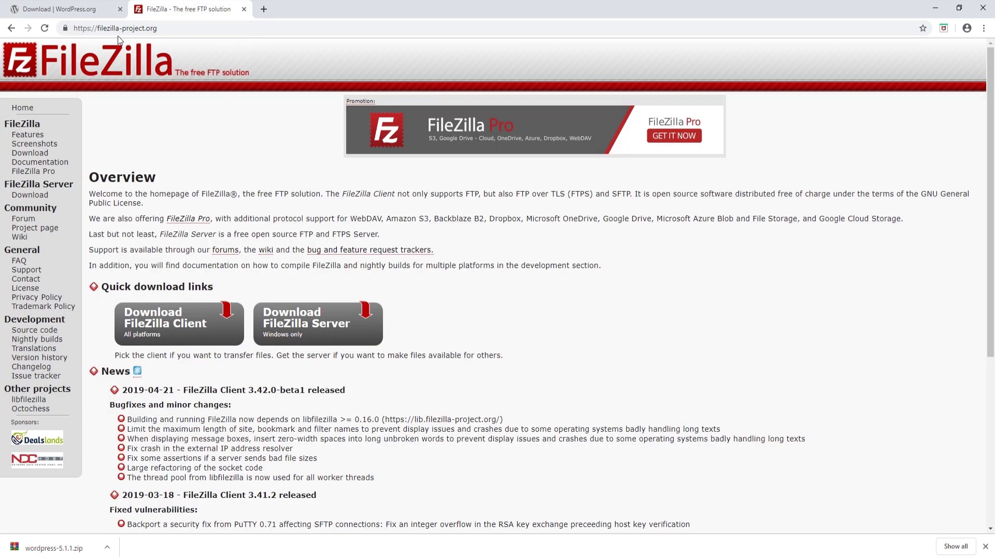
# Minimise Chrome and launch the FileZilla desktop app from a Windows search for 'file'
pyautogui.click(935, 8)
pyautogui.press('super')
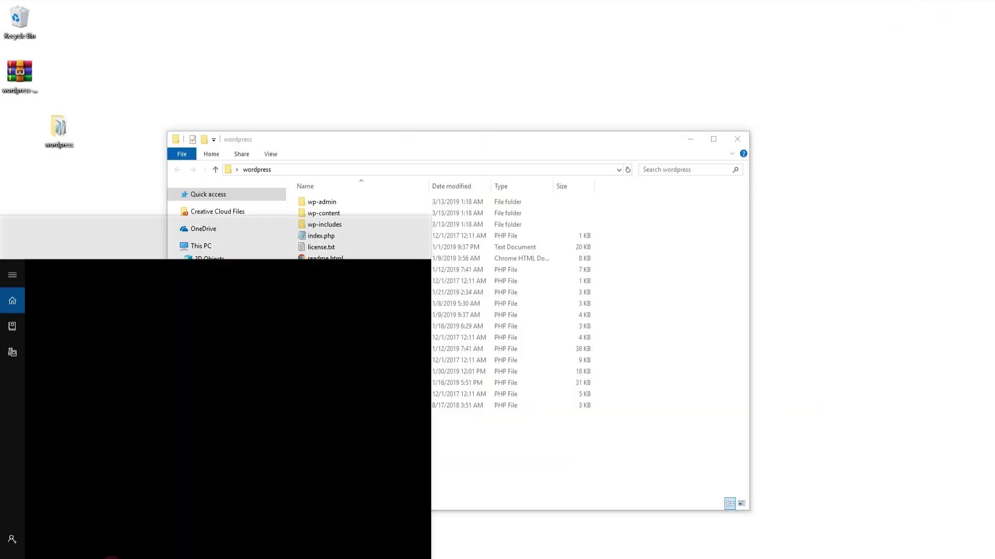
pyautogui.write('file')
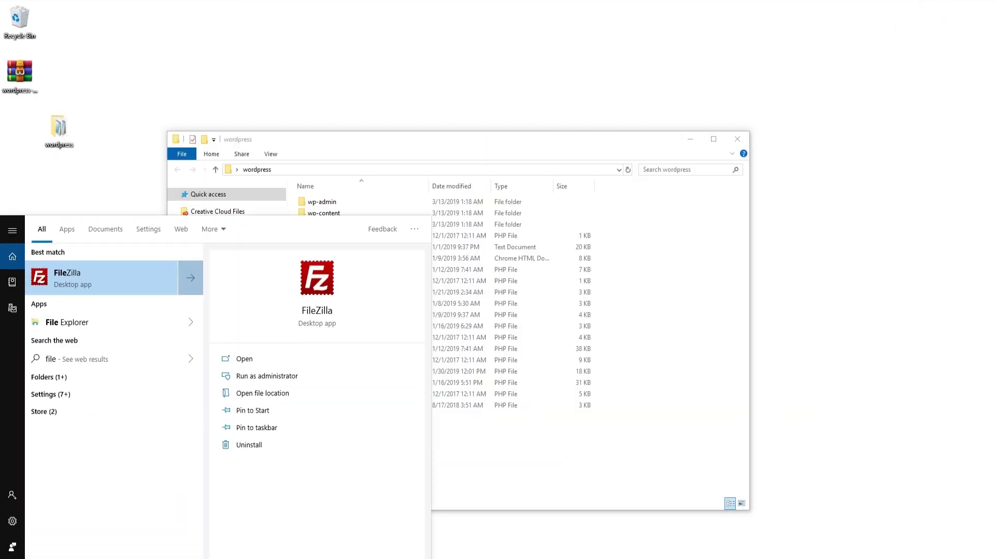
pyautogui.click(104, 290)
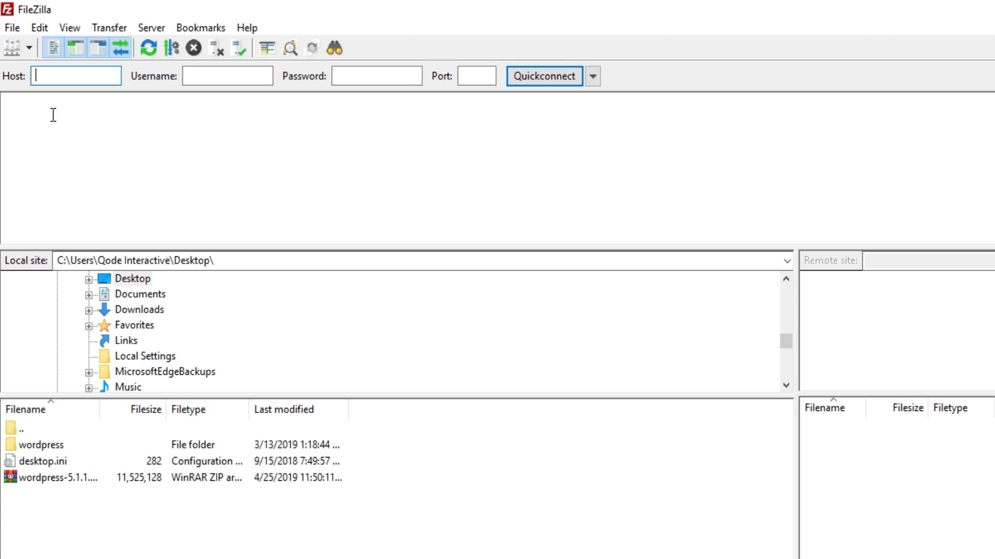
# Connect to the saved Bridge site and open the local wordpress folder
pyautogui.click(30, 50)
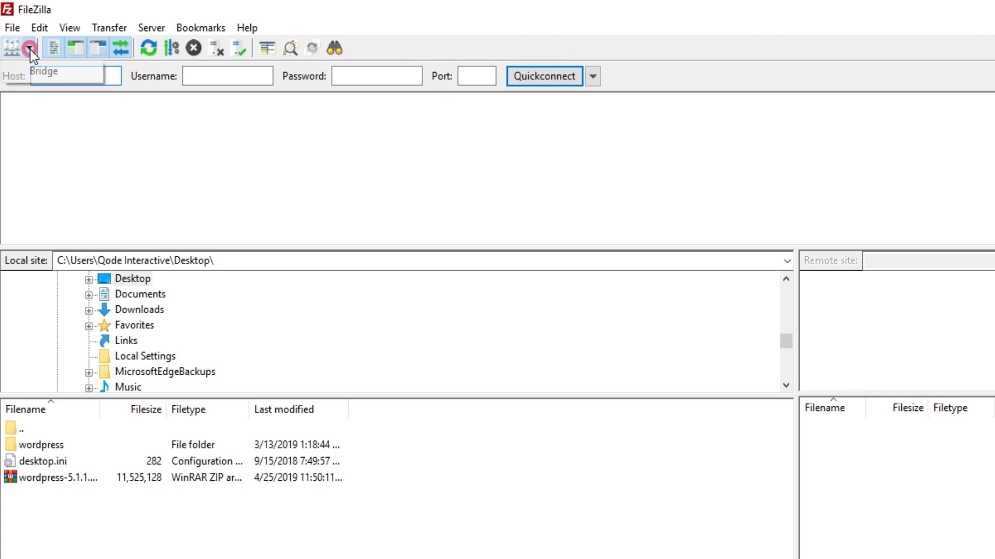
pyautogui.click(38, 73)
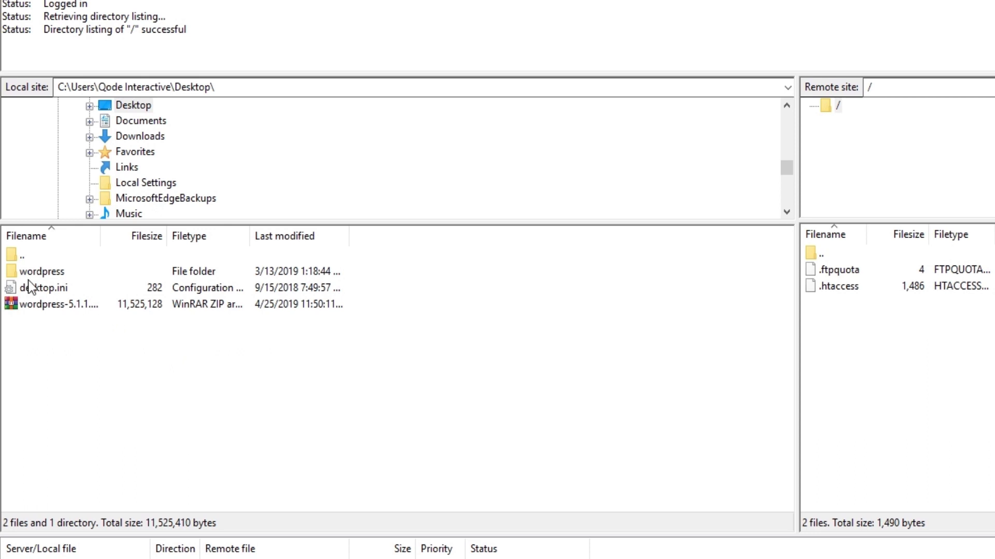
pyautogui.click(45, 272)
pyautogui.doubleClick(50, 272)
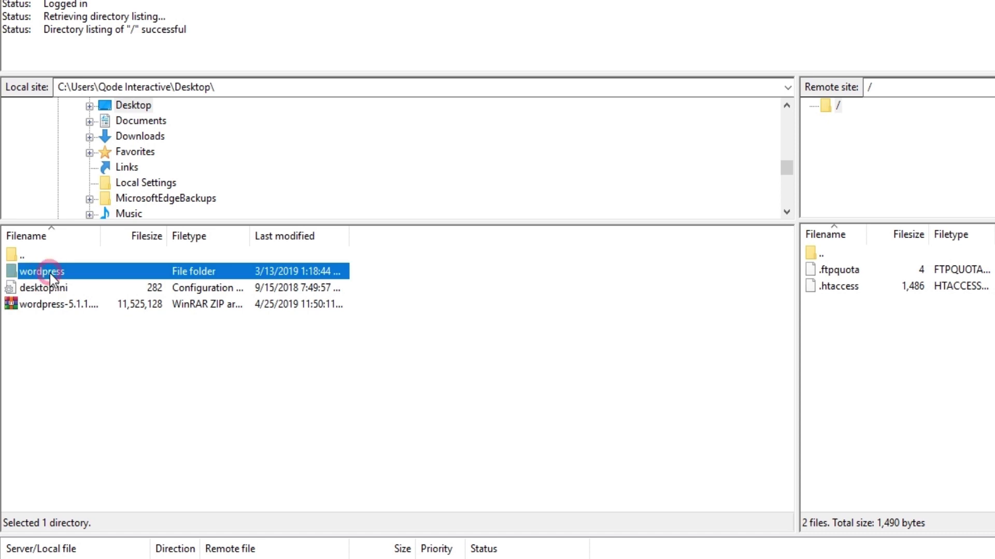
# Upload every item from wp-admin to xmlrpc.php to the server root
pyautogui.click(51, 272)
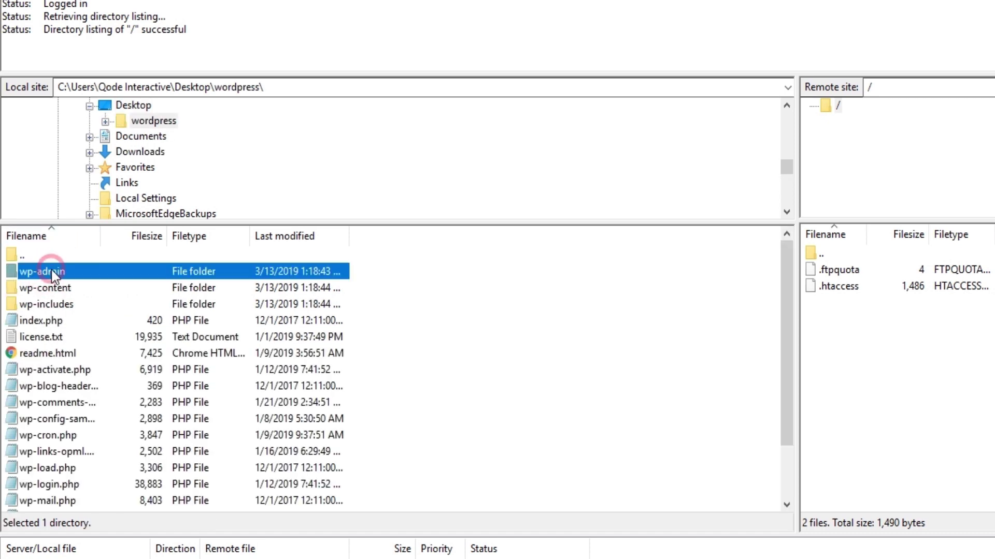
pyautogui.scroll(-2, 117, 362)
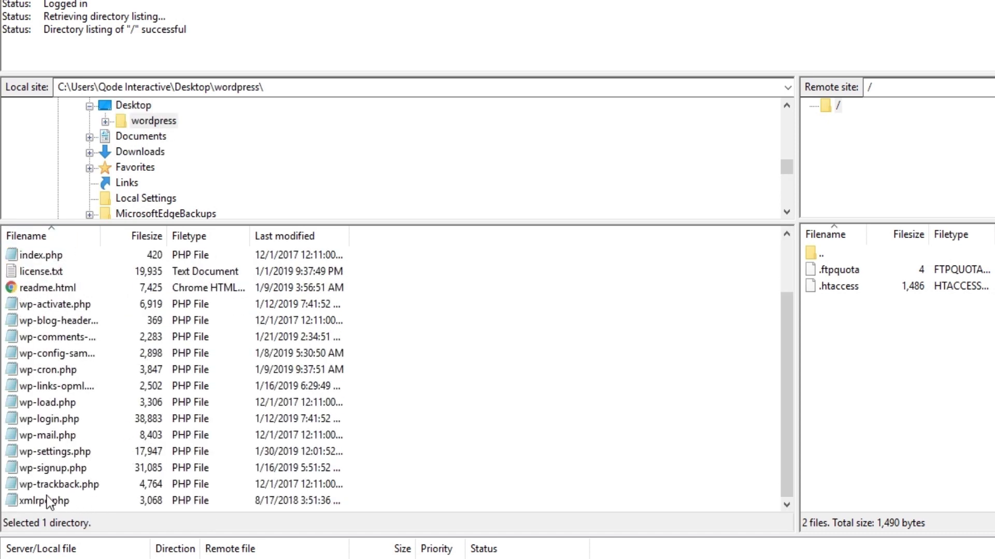
pyautogui.keyDown('shift'); pyautogui.click(51, 501); pyautogui.keyUp('shift')
pyautogui.rightClick(128, 350)
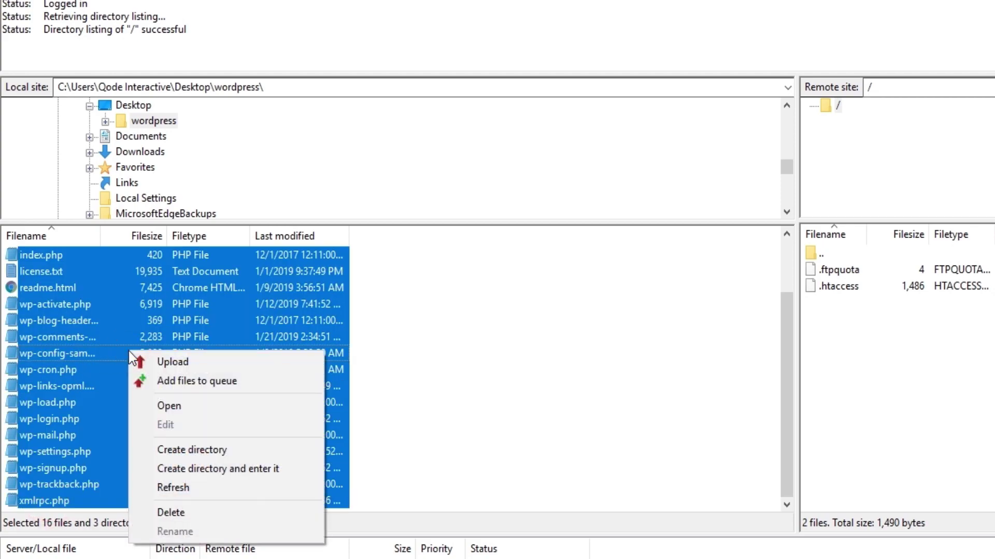
pyautogui.click(166, 366)
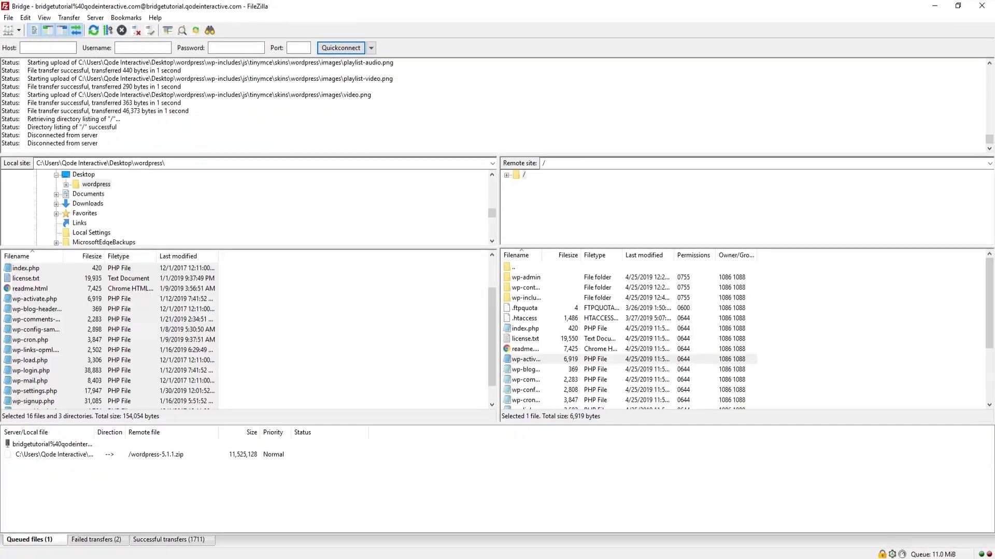
pyautogui.hotkey('alt', 'Tab')
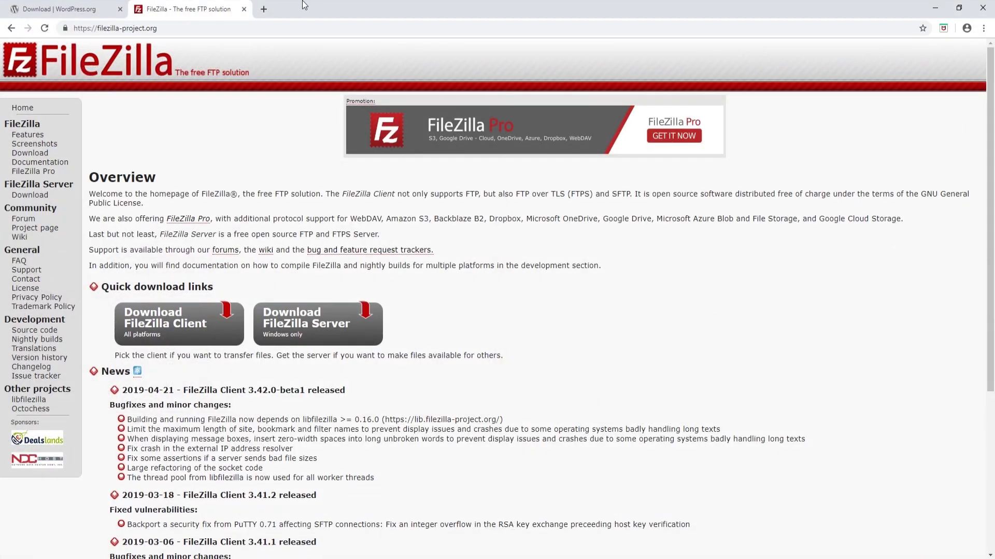
# Load the bridgetu site in a new tab to reach the WordPress setup page
pyautogui.click(260, 8)
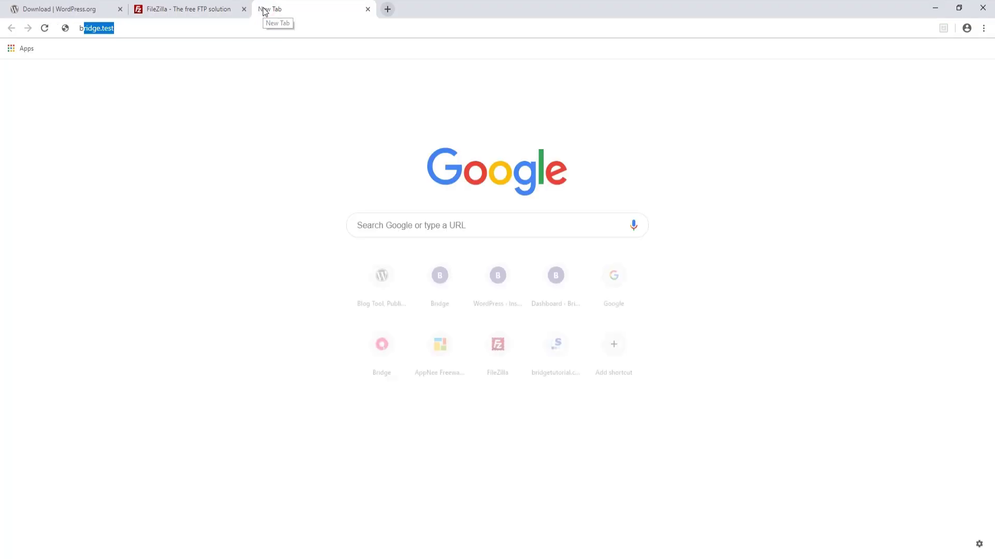
pyautogui.write('bridgetutorial')
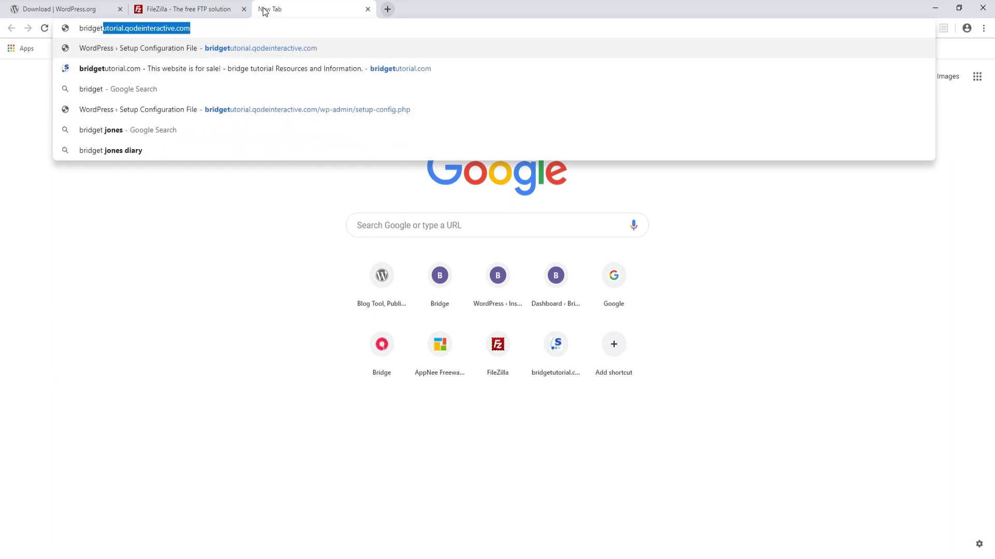
pyautogui.press('Return')
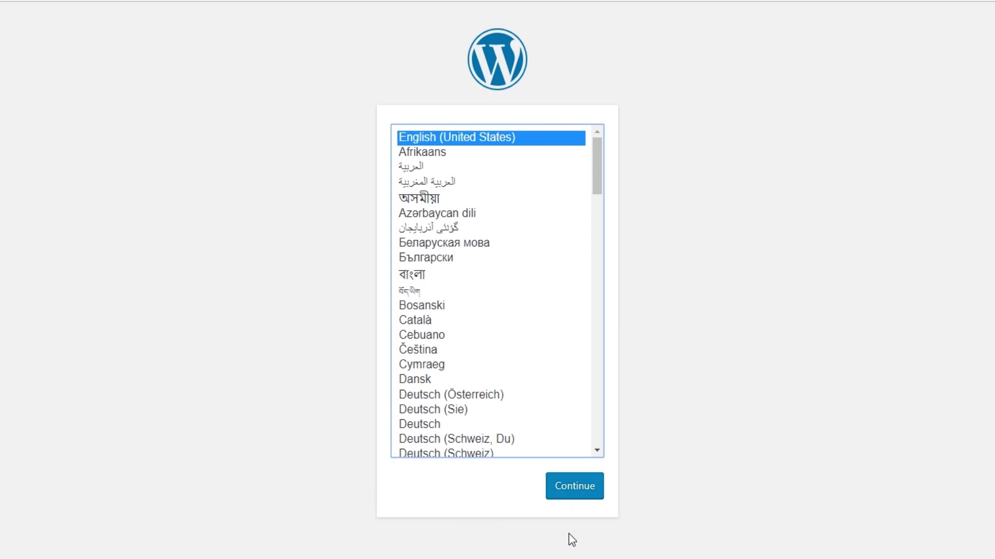
# Continue in English (United States), submit the database connection details and start the installation
pyautogui.click(581, 488)
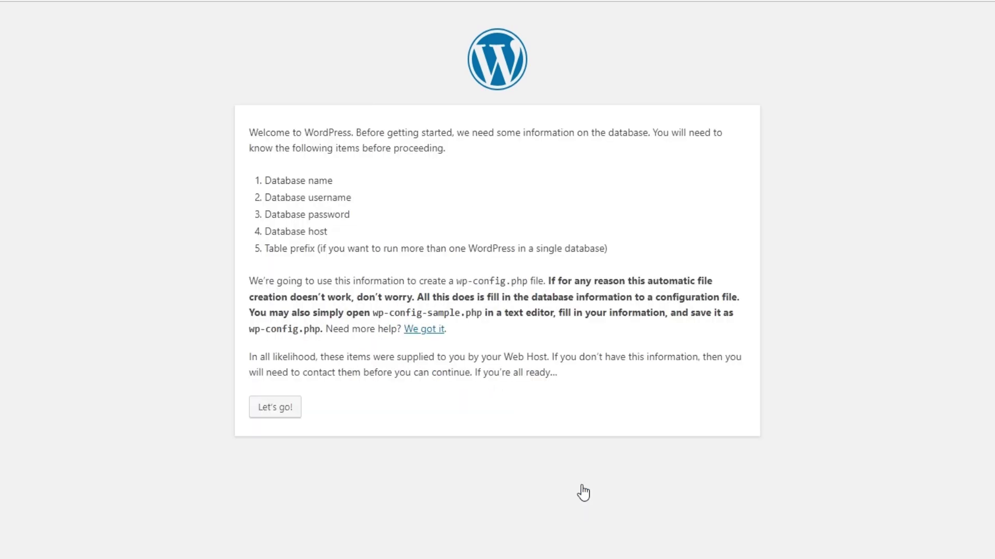
pyautogui.click(284, 410)
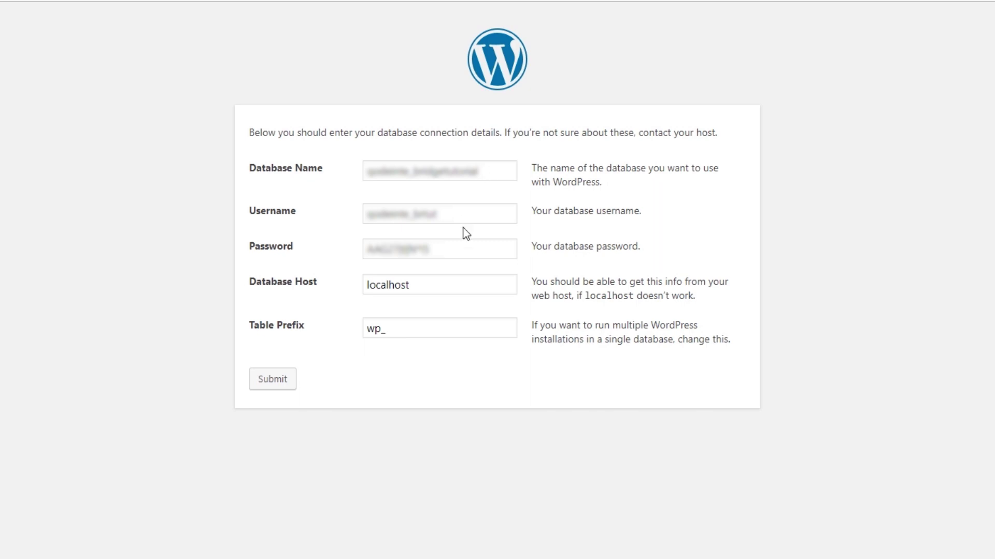
pyautogui.click(285, 390)
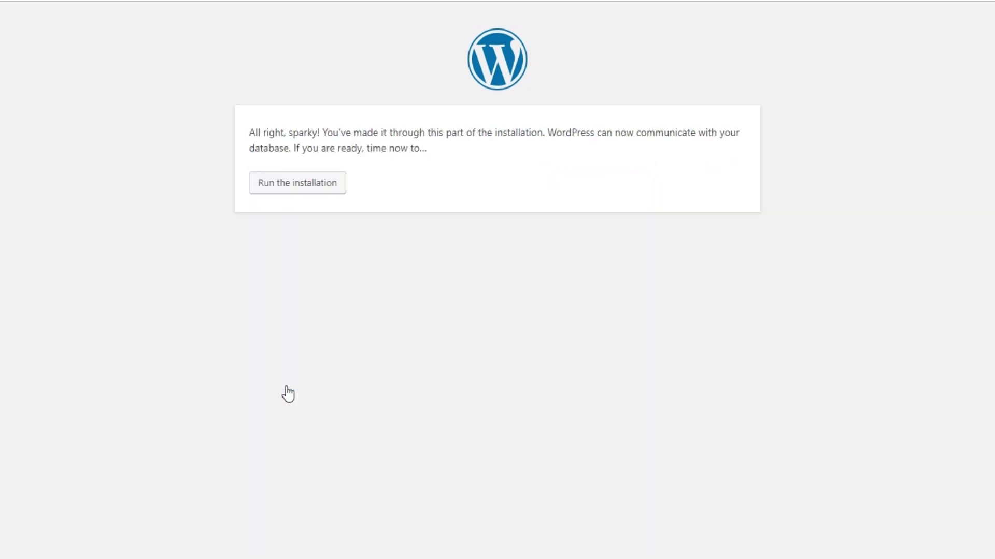
pyautogui.click(309, 185)
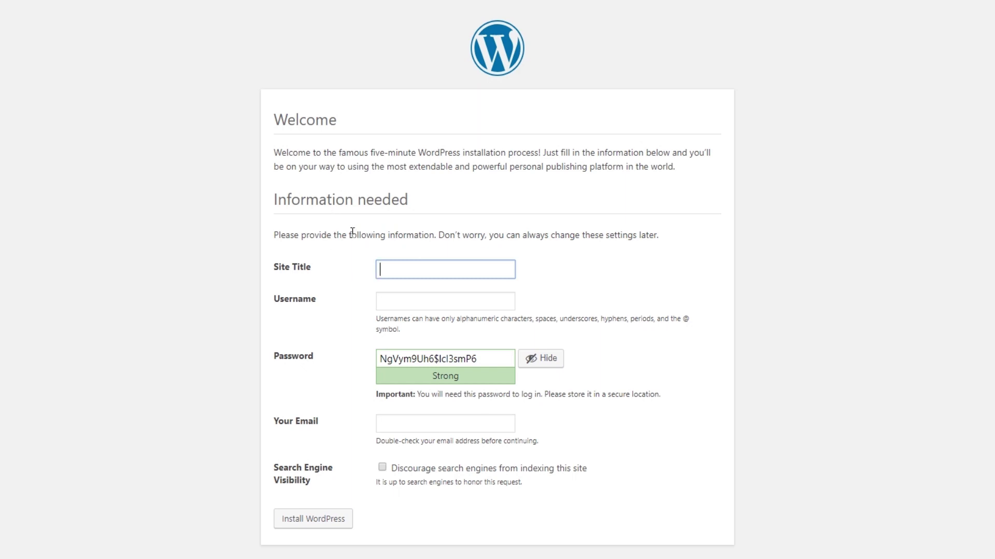
# Install the site titled 'Bridge' with username admin, a confirmed weak password and the saved e-mail
pyautogui.write('Bridge')
pyautogui.click(408, 301)
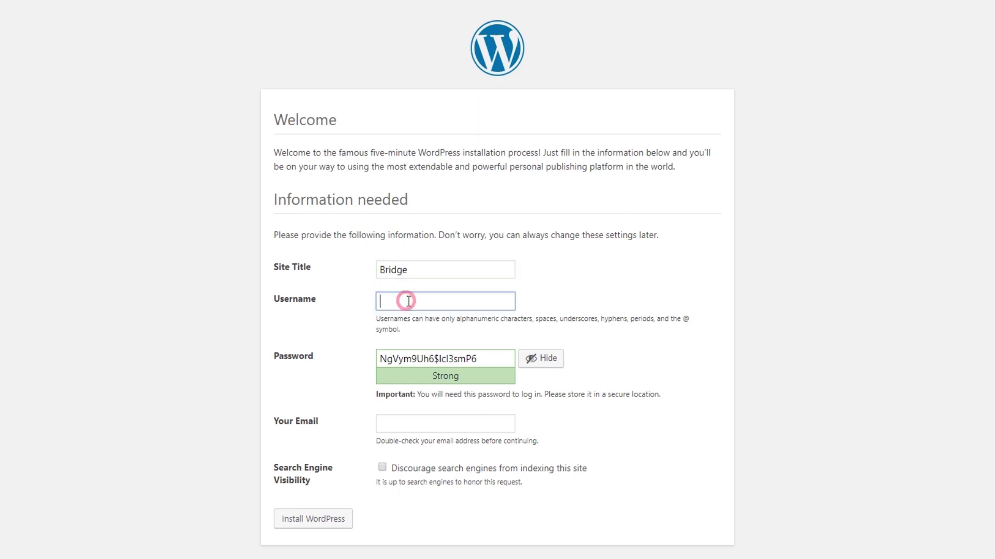
pyautogui.write('admin')
pyautogui.moveTo(481, 358); pyautogui.dragTo(362, 366)
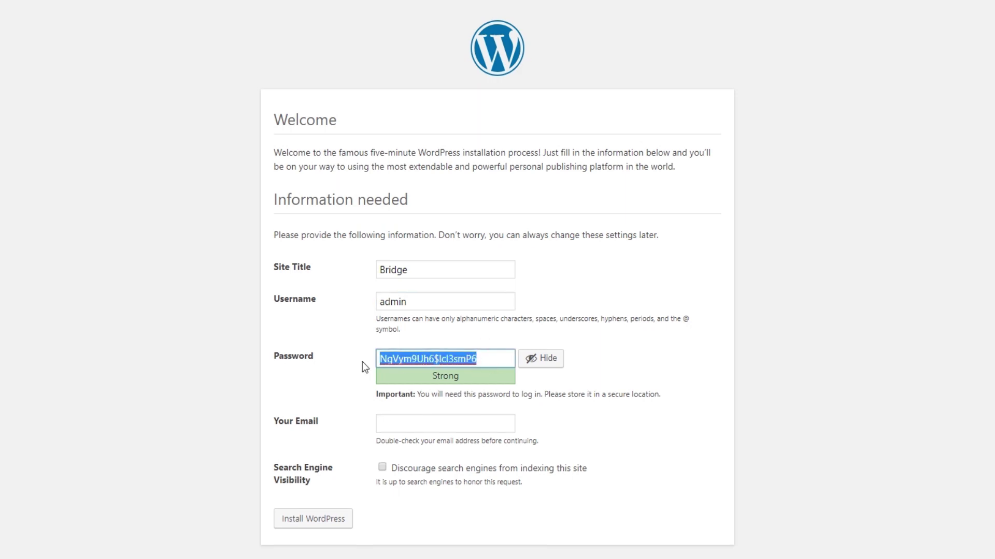
pyautogui.write('admin')
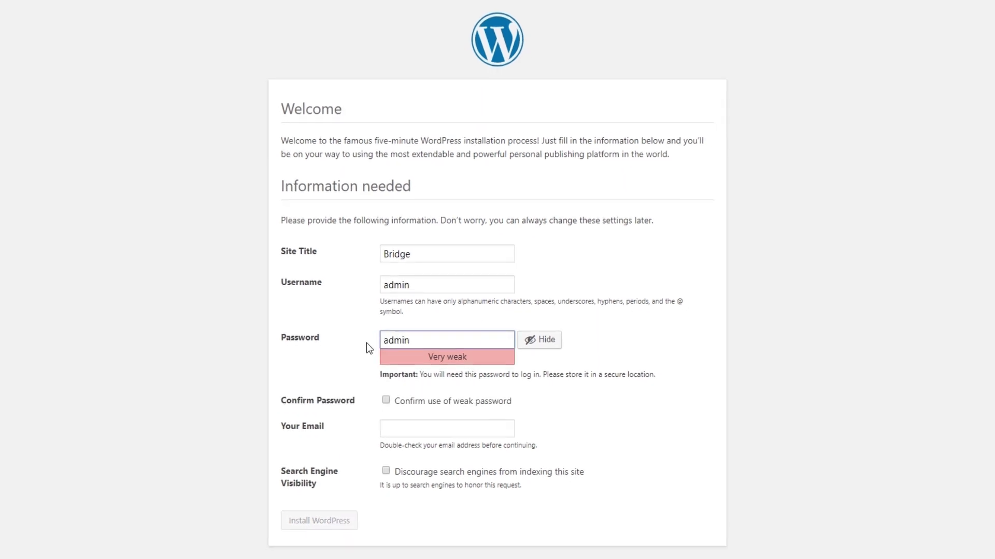
pyautogui.click(450, 404)
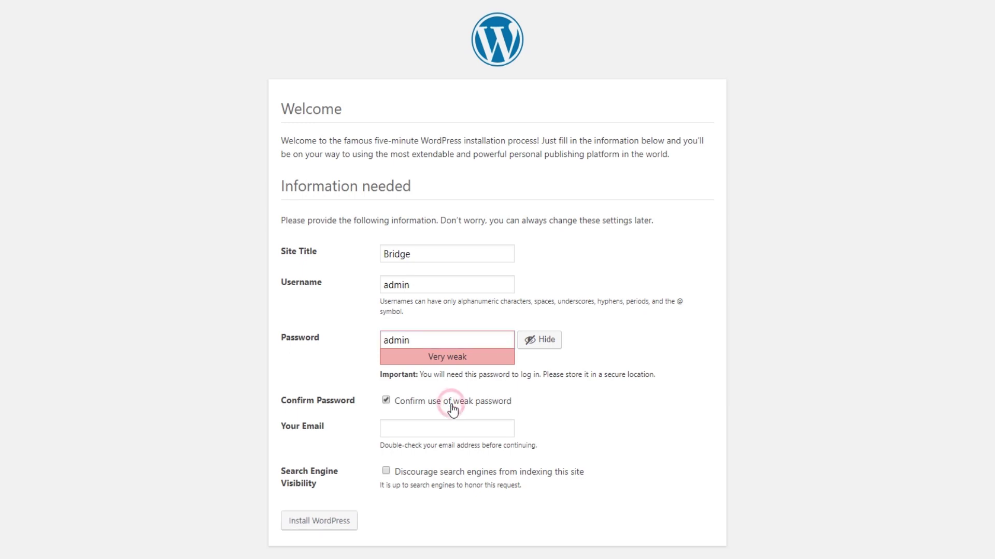
pyautogui.click(411, 430)
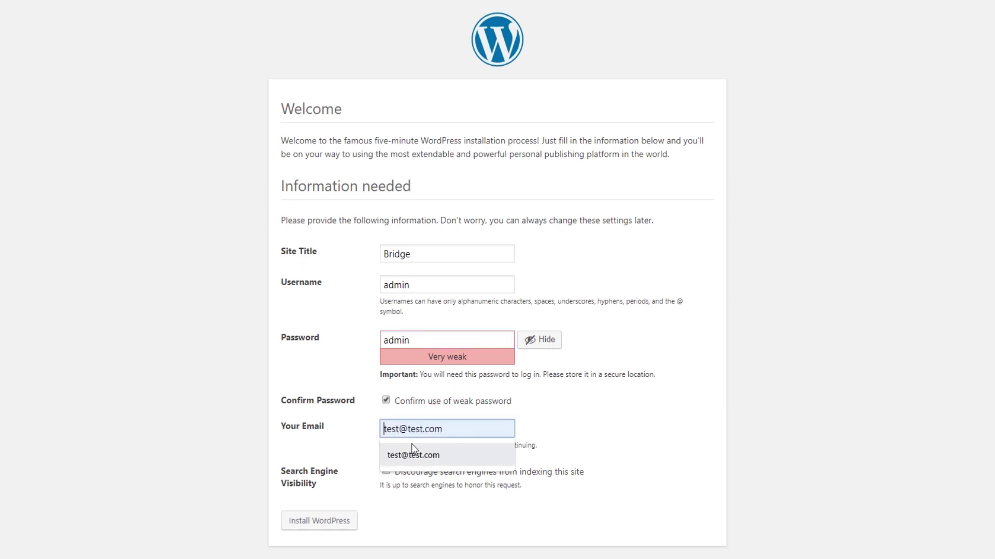
pyautogui.click(413, 456)
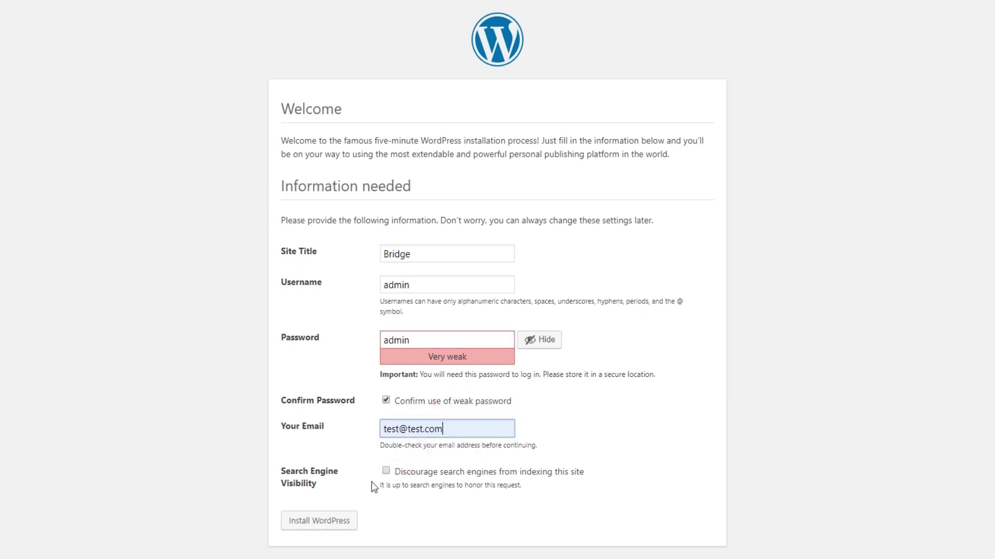
pyautogui.click(322, 523)
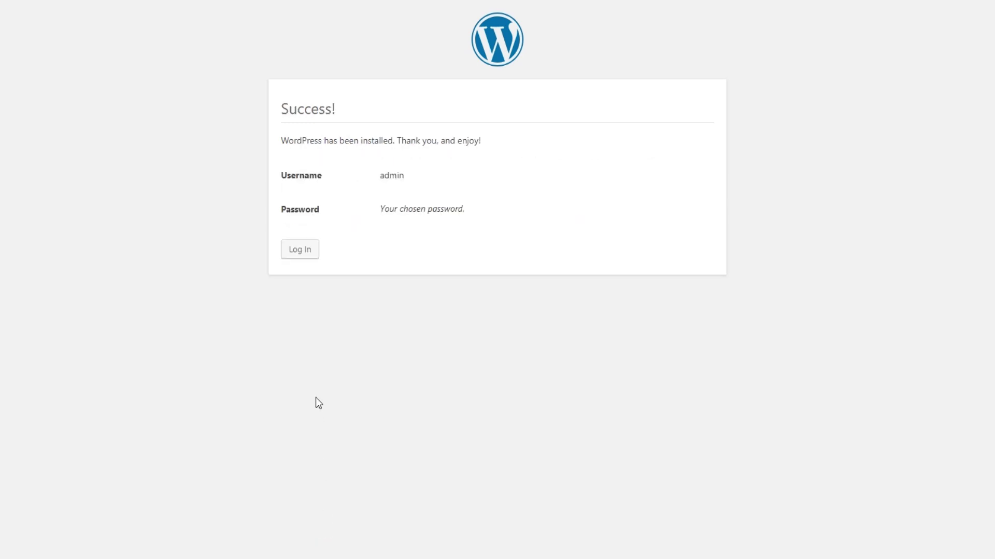
# Log in as admin and open Appearance > Themes, showing Twenty Nineteen active
pyautogui.click(302, 252)
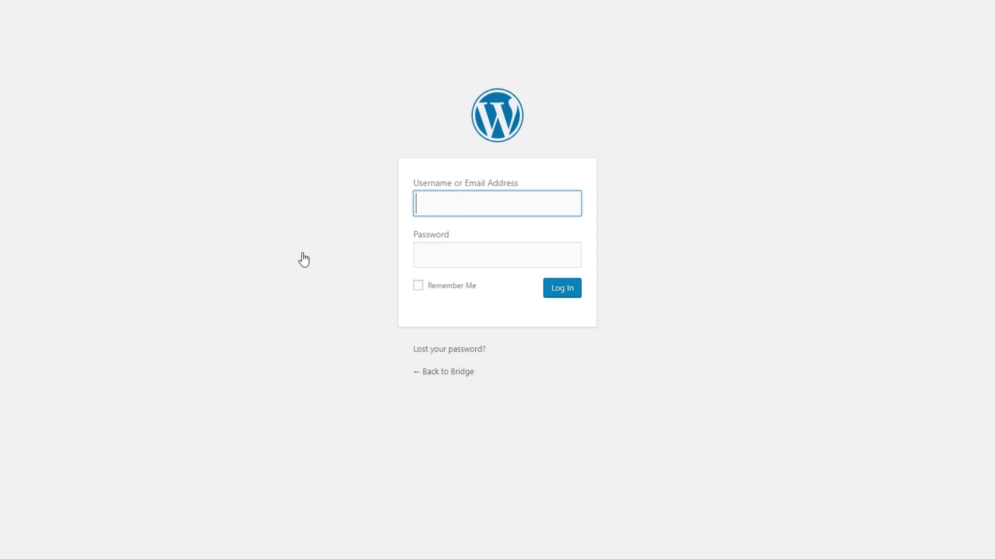
pyautogui.write('admin')
pyautogui.press('Tab')
pyautogui.write('1234')
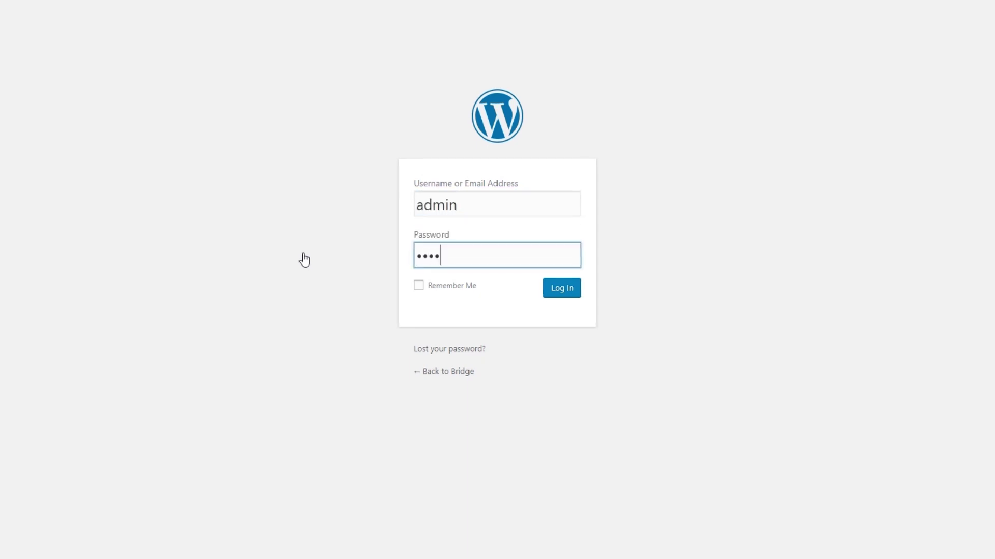
pyautogui.write('5')
pyautogui.press('Return')
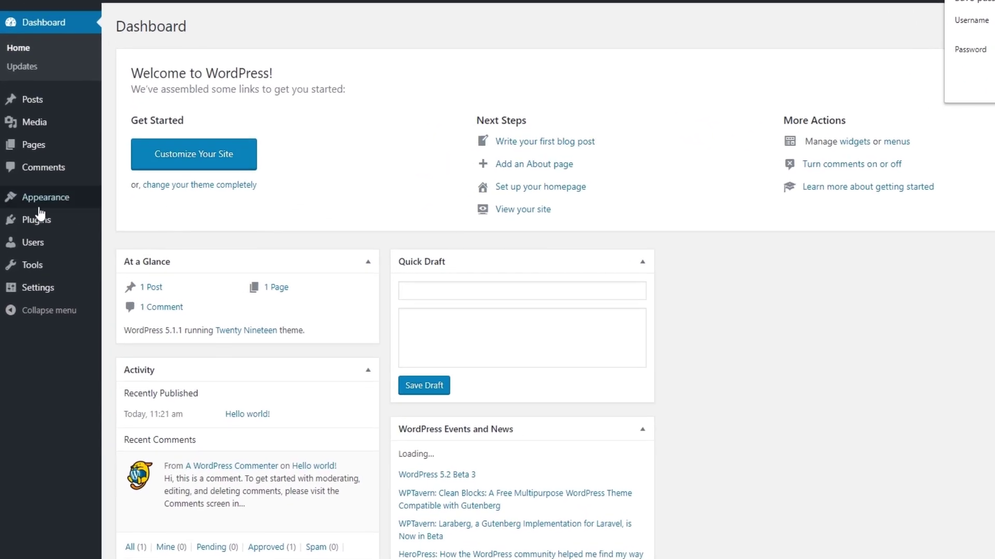
pyautogui.moveTo(83, 203)
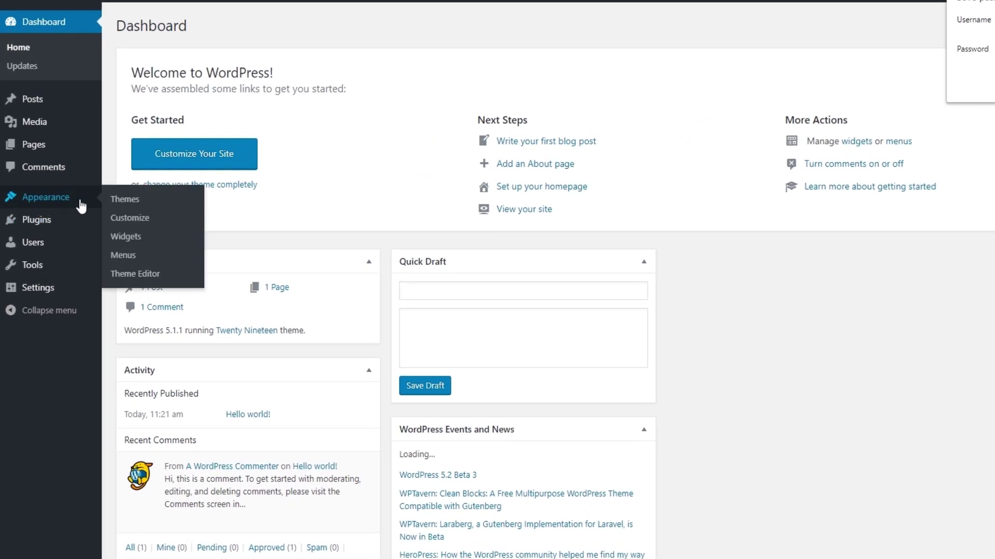
pyautogui.click(117, 202)
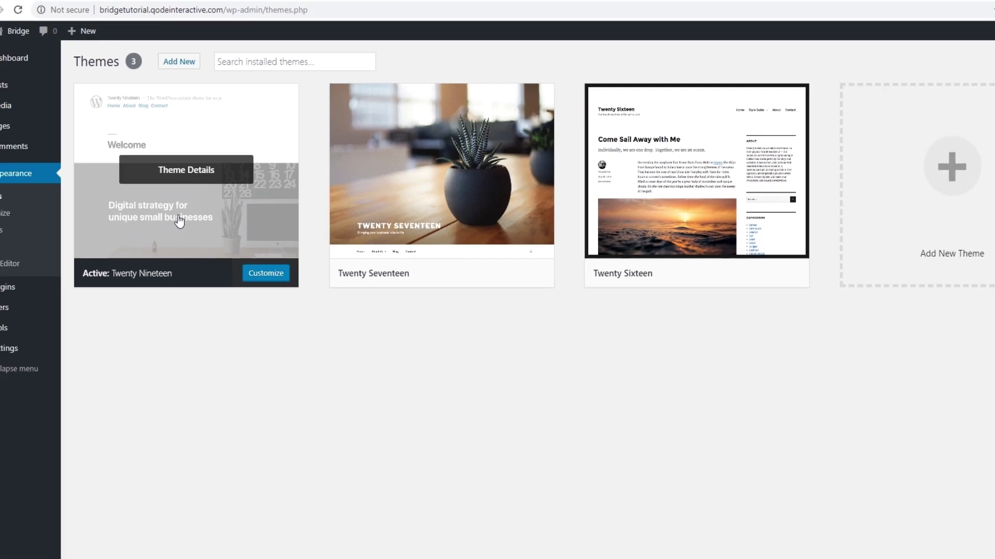
# Preview the Bridge front page in a new tab, then return to the Themes tab
pyautogui.middleClick(38, 50)
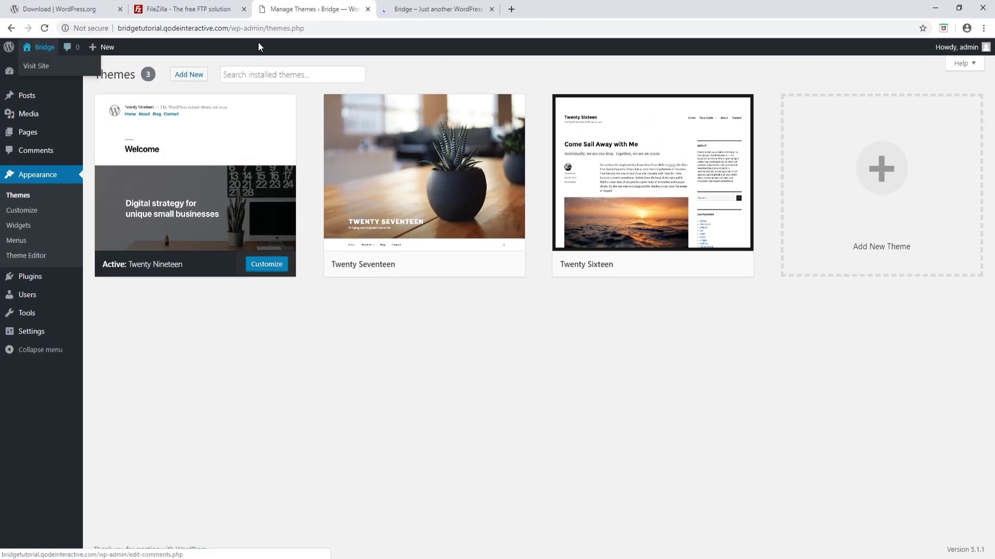
pyautogui.click(445, 9)
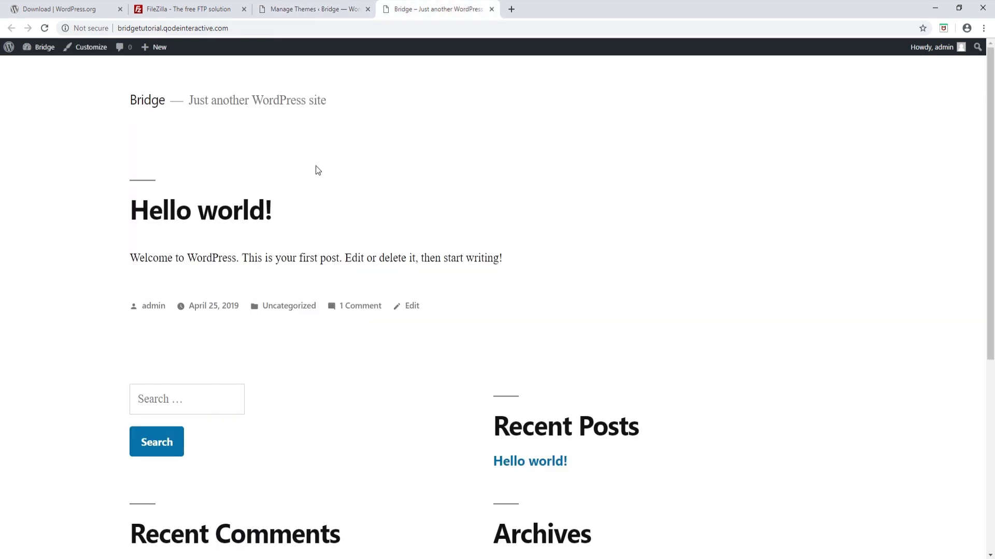
pyautogui.scroll(-2, 455, 275)
pyautogui.scroll(-3, 455, 275)
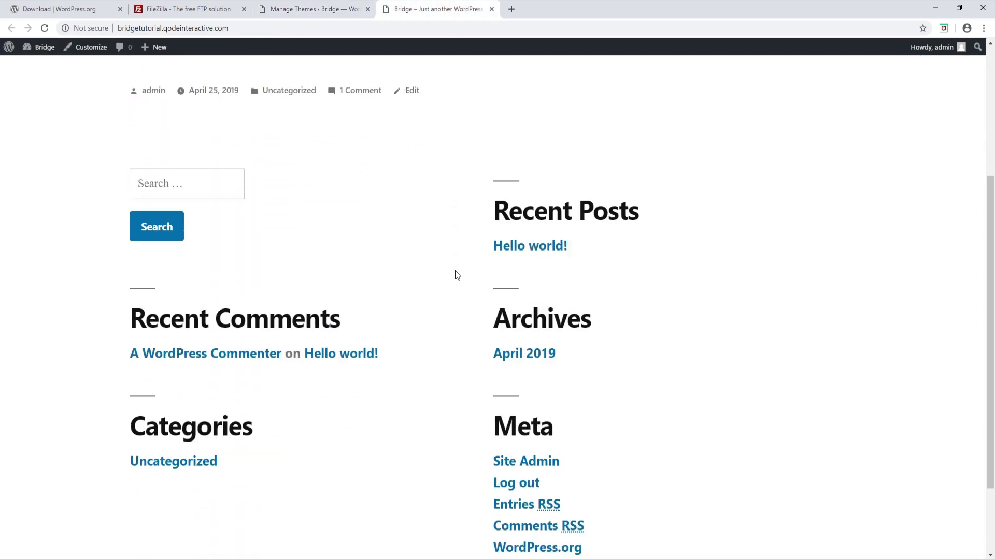
pyautogui.scroll(4, 454, 275)
pyautogui.click(326, 8)
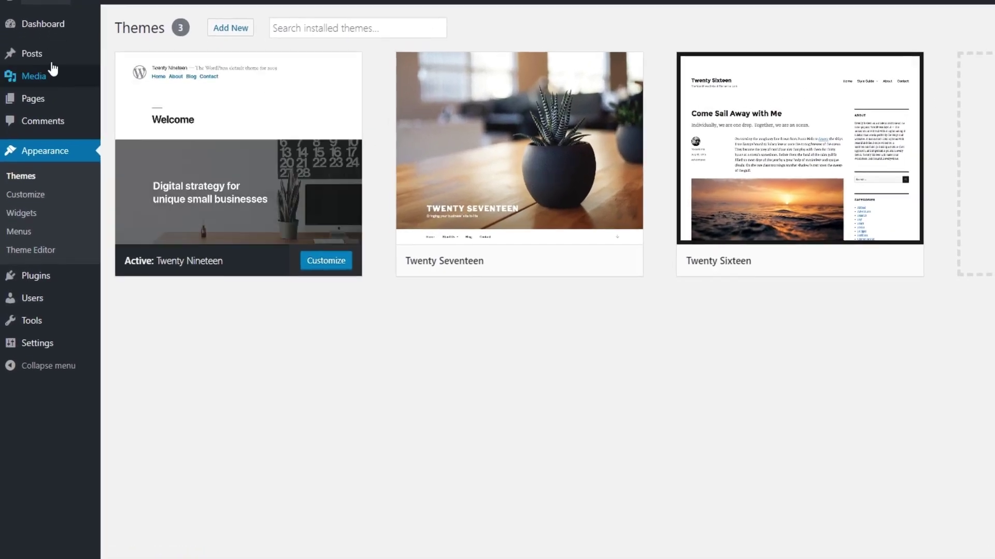
# Open the Hello world! post in the block editor and dismiss the welcome tip
pyautogui.moveTo(27, 99)
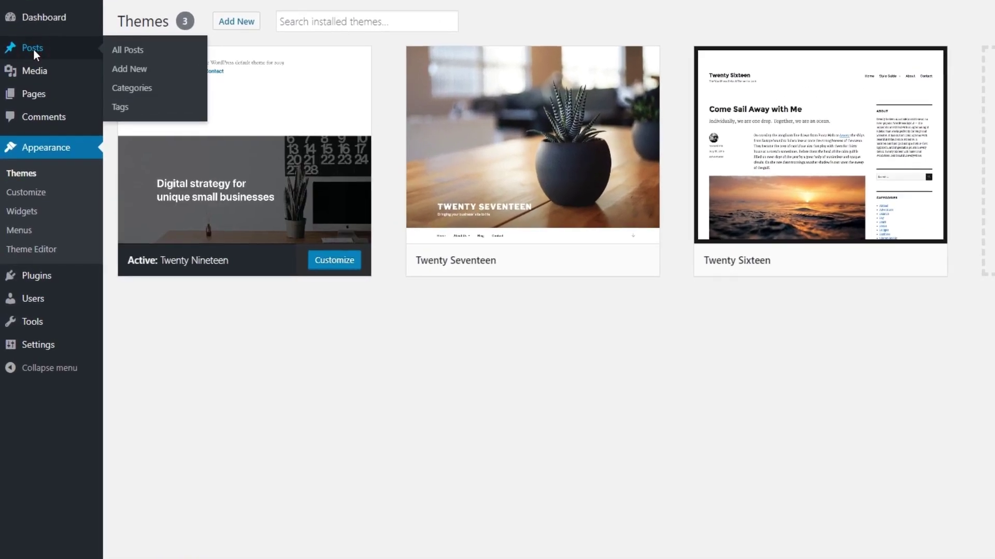
pyautogui.click(34, 49)
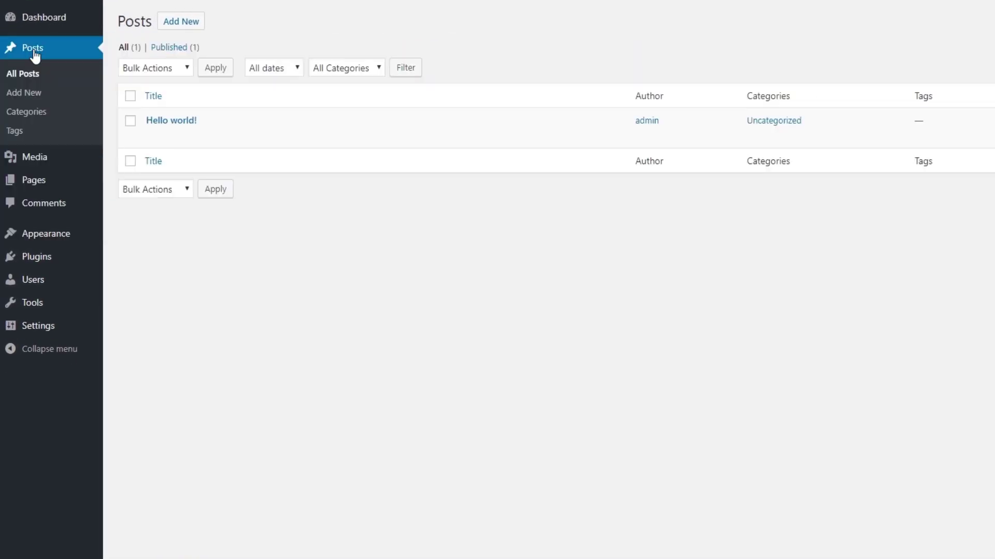
pyautogui.click(183, 124)
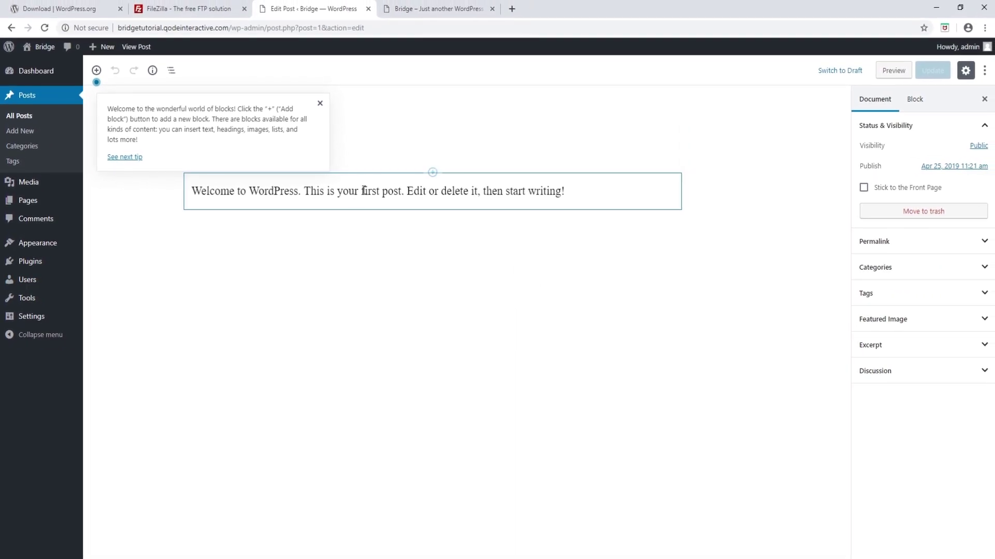
pyautogui.click(376, 195)
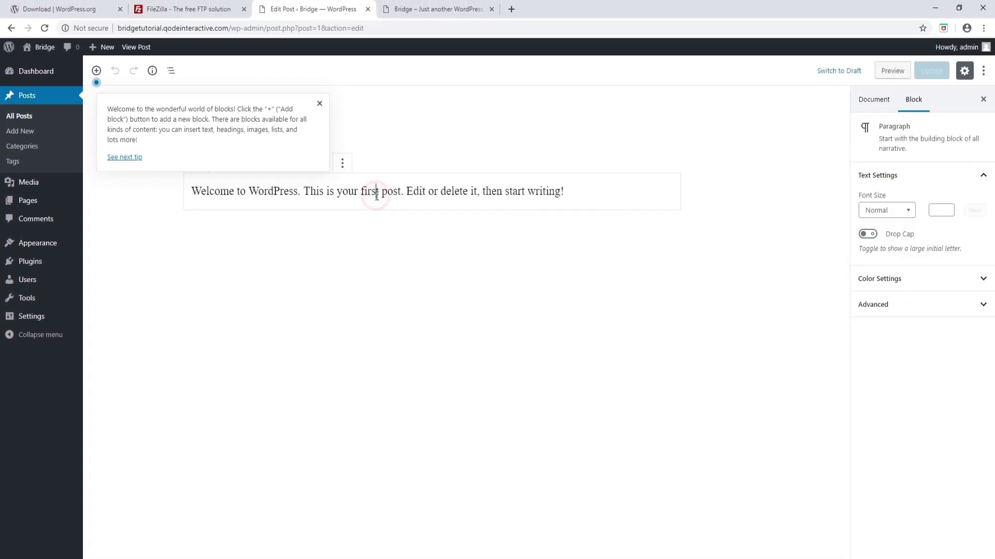
pyautogui.click(319, 103)
pyautogui.click(565, 191)
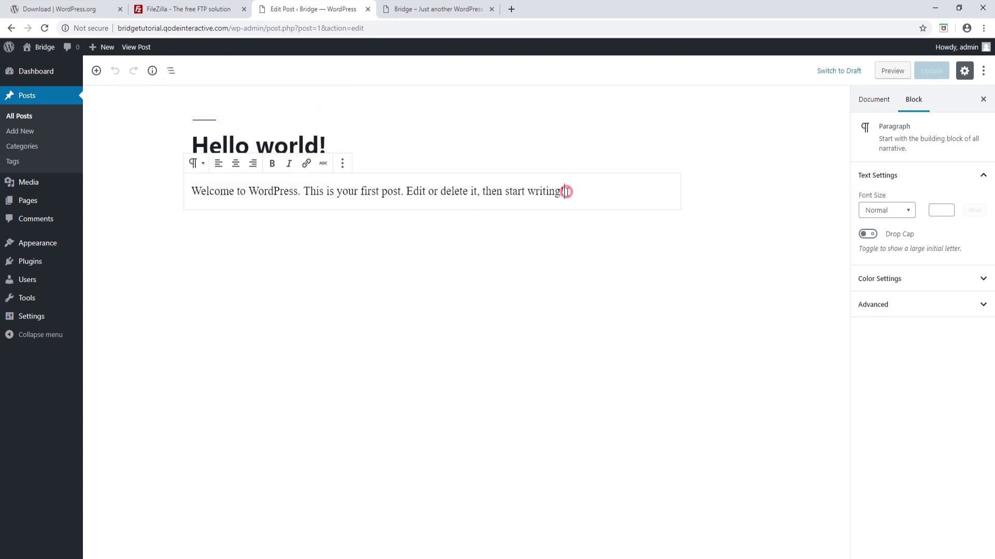